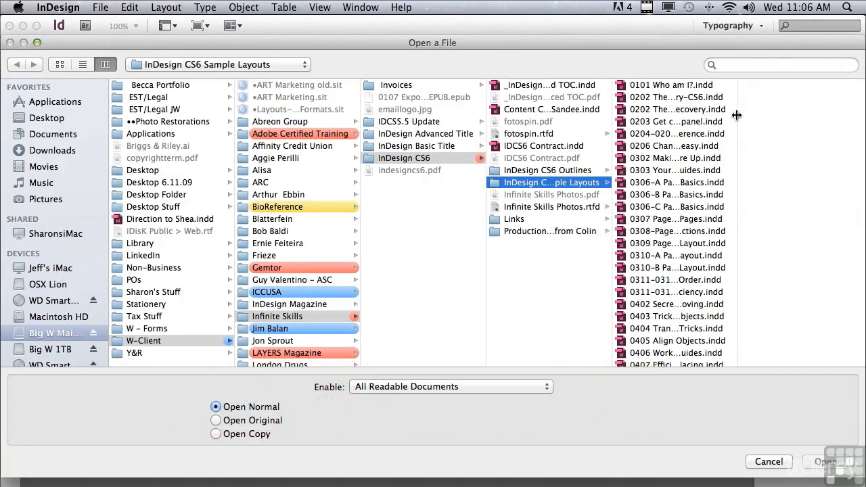
Open the document "0902 Get All Wrapped Up In Text Wraps Part 1.indd" from the InDesign CS6 Sample Layouts folder
drag(735, 134, 686, 329)
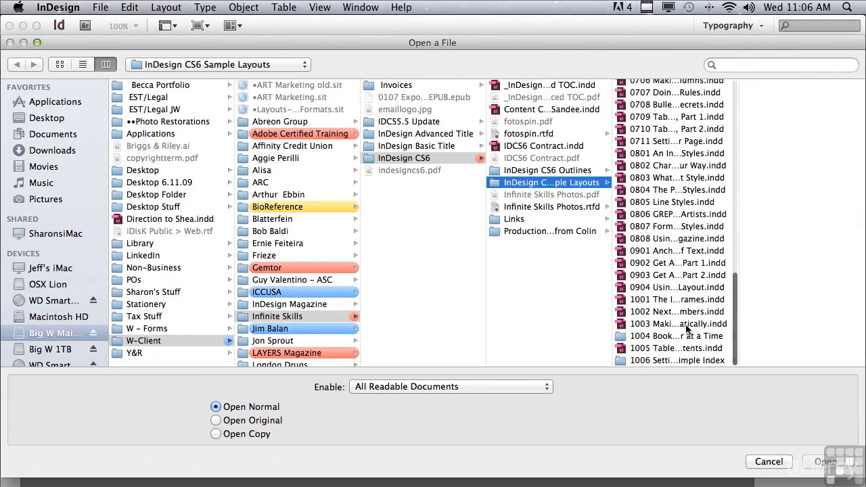
click(654, 264)
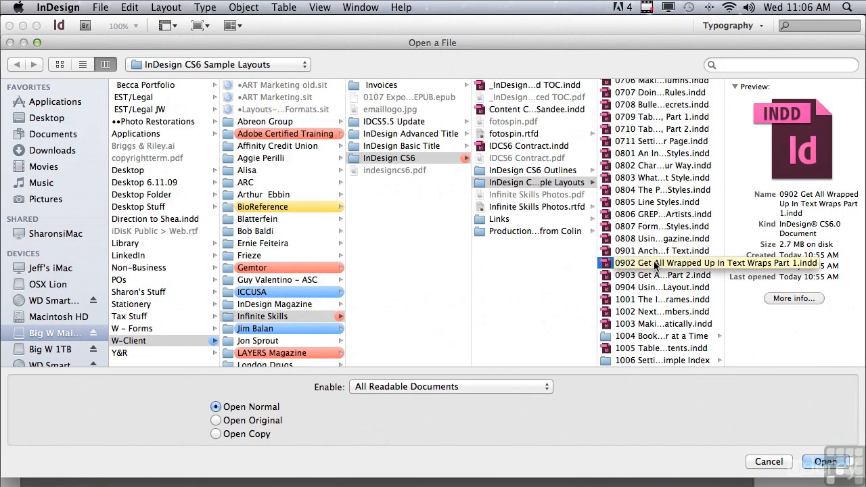
click(820, 463)
click(726, 154)
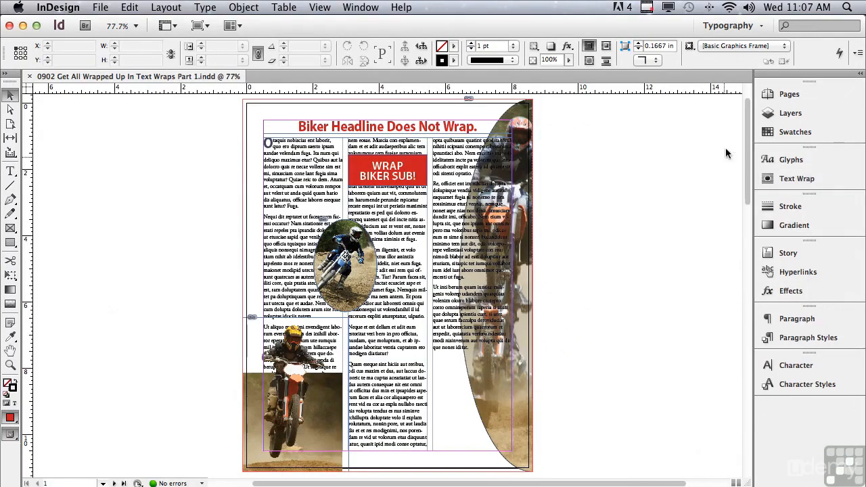
Wrap the body text around the bounding box of the red "WRAP BIKER SUB!" frame, trying the object-shape wrap as well
click(797, 180)
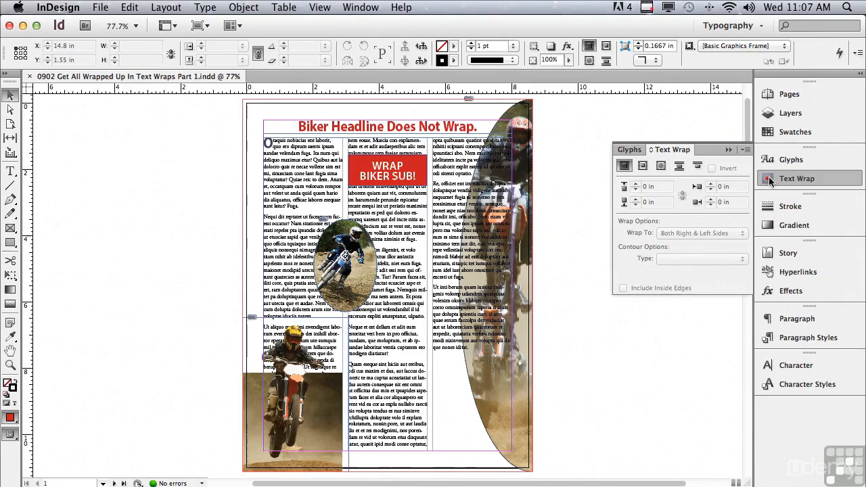
click(363, 169)
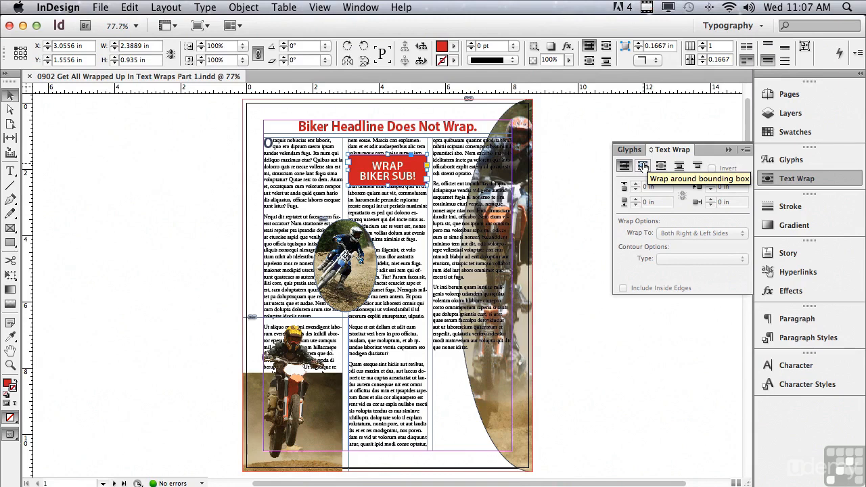
click(644, 167)
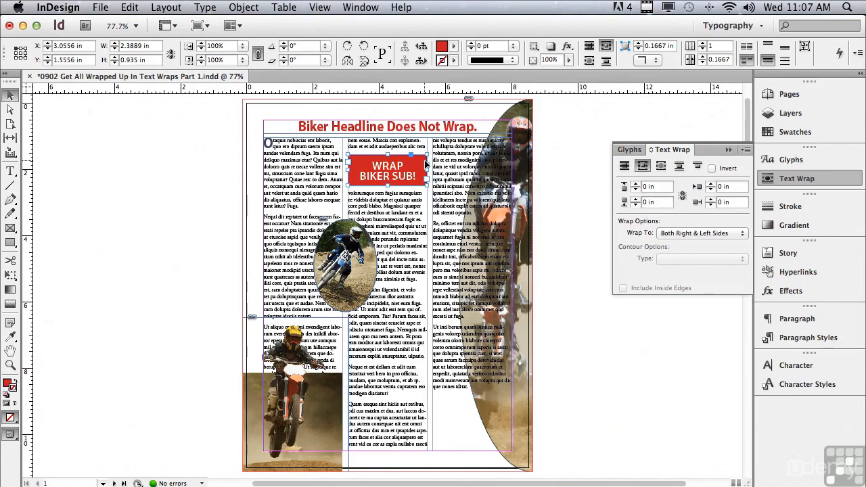
click(660, 168)
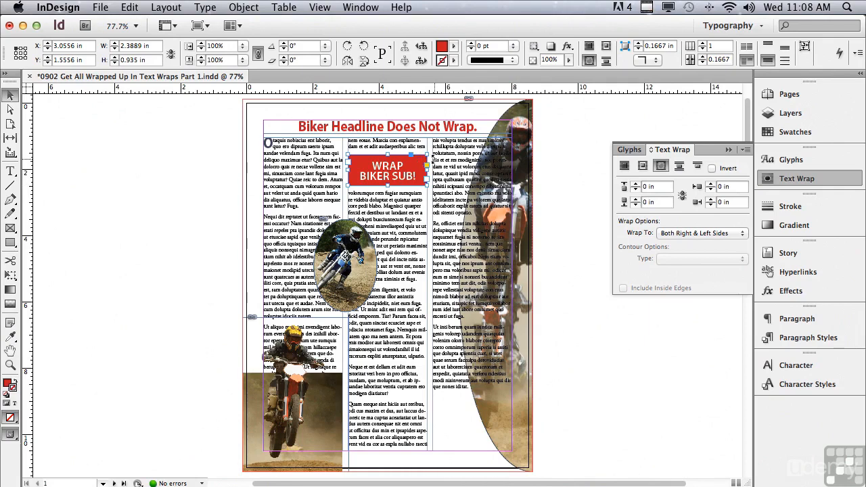
click(642, 168)
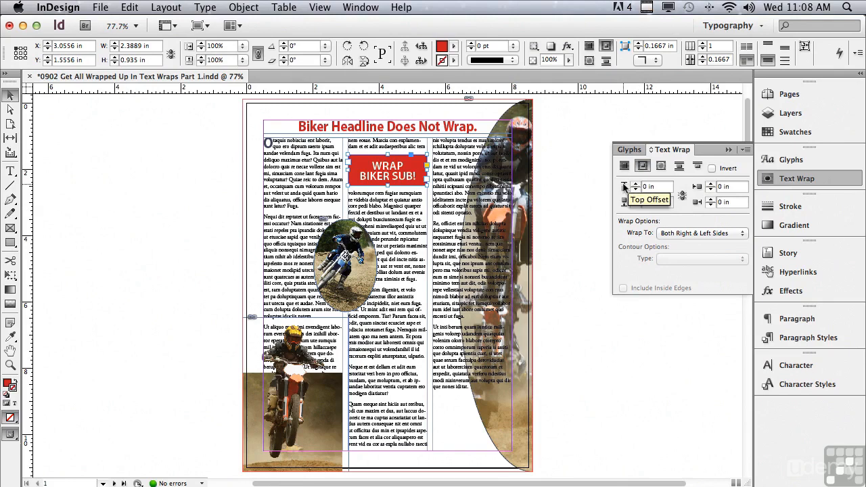
Set the red frame's text wrap offset to 0.0625 in and make all four sides the same
click(635, 184)
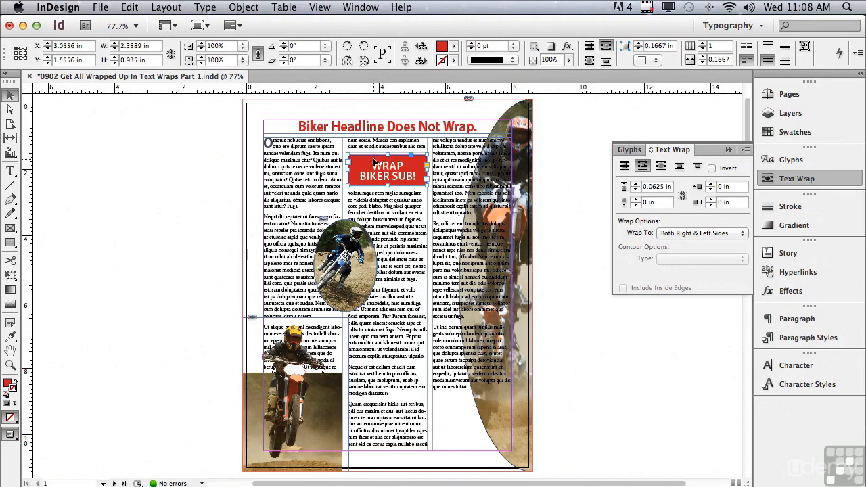
click(10, 365)
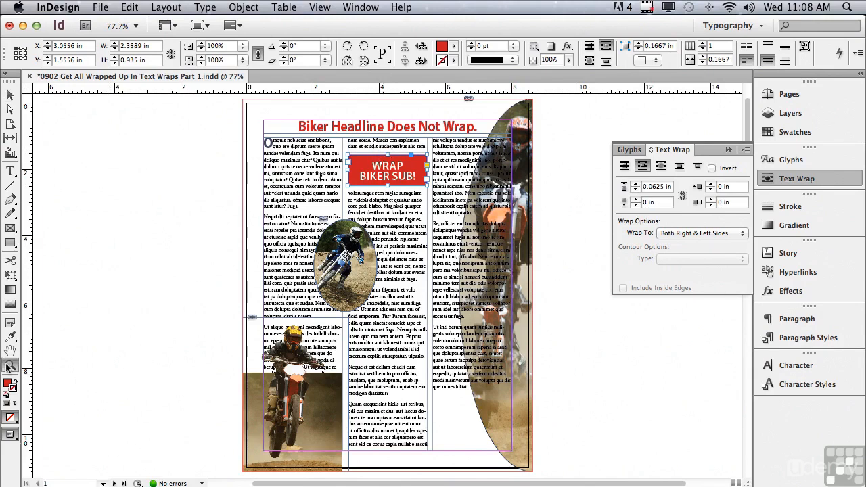
drag(241, 102, 537, 232)
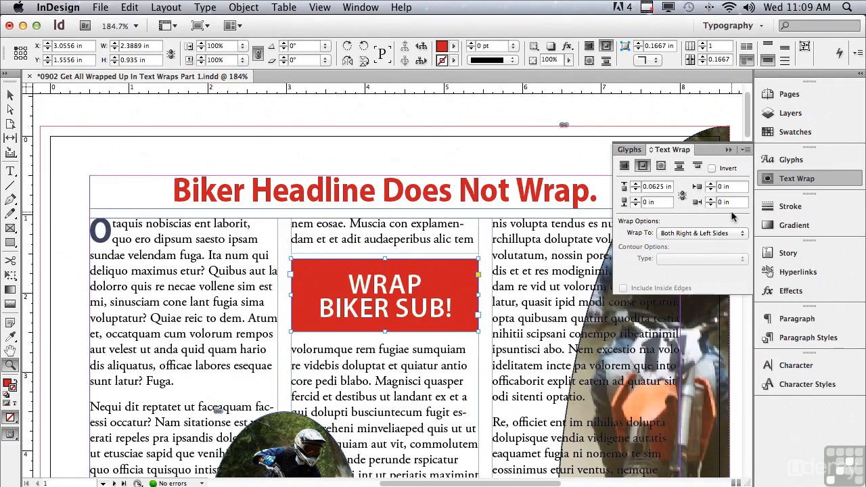
click(682, 196)
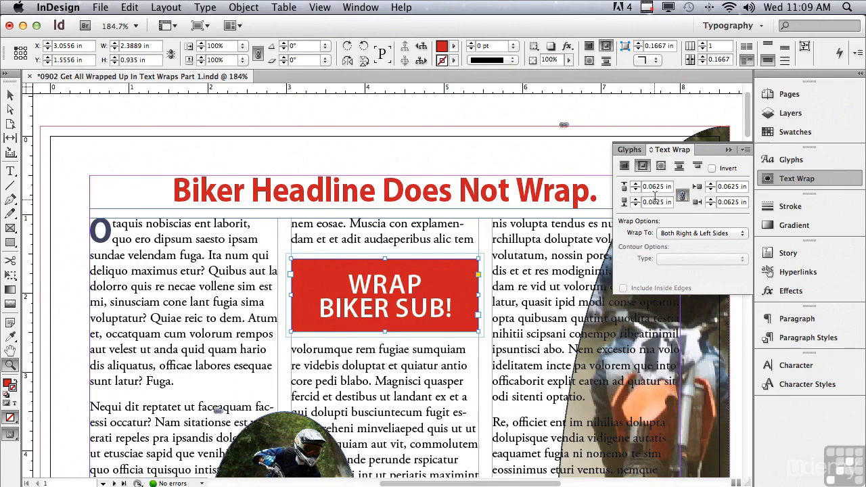
Wrap the text around the object shape of the oval biker photo with a 0.125 in offset, trying the bounding-box wrap first
scroll(748, 129, down, 6)
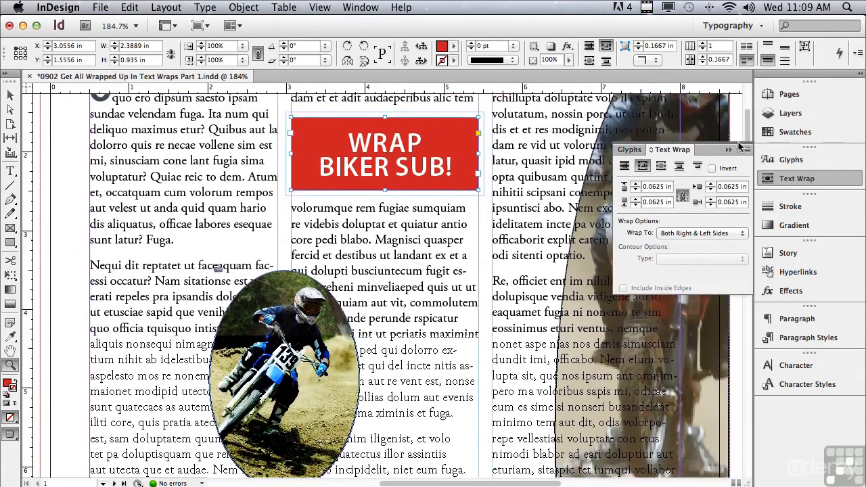
click(10, 96)
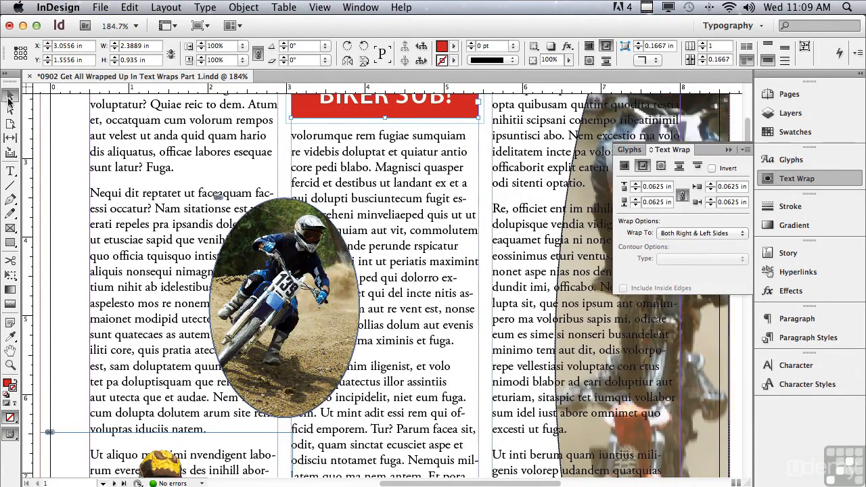
click(252, 223)
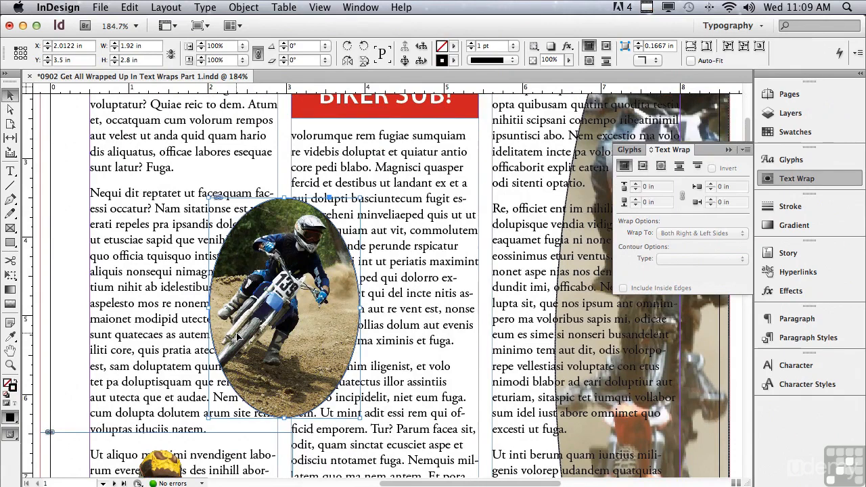
click(643, 168)
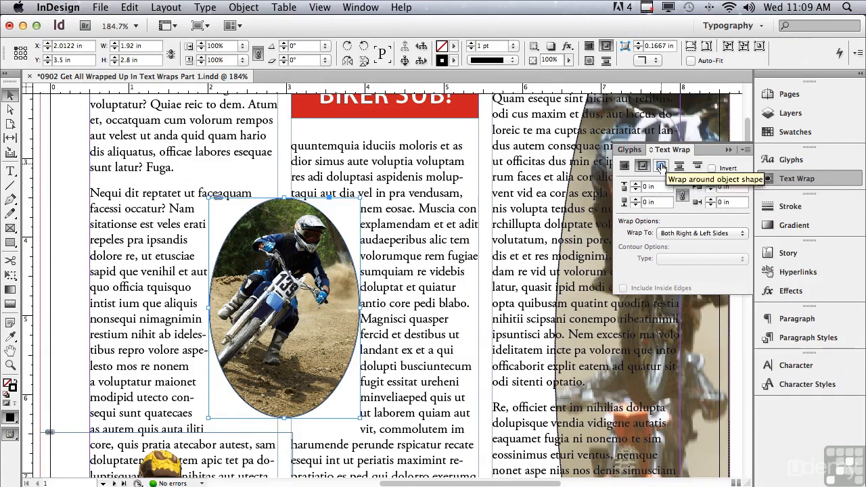
click(661, 166)
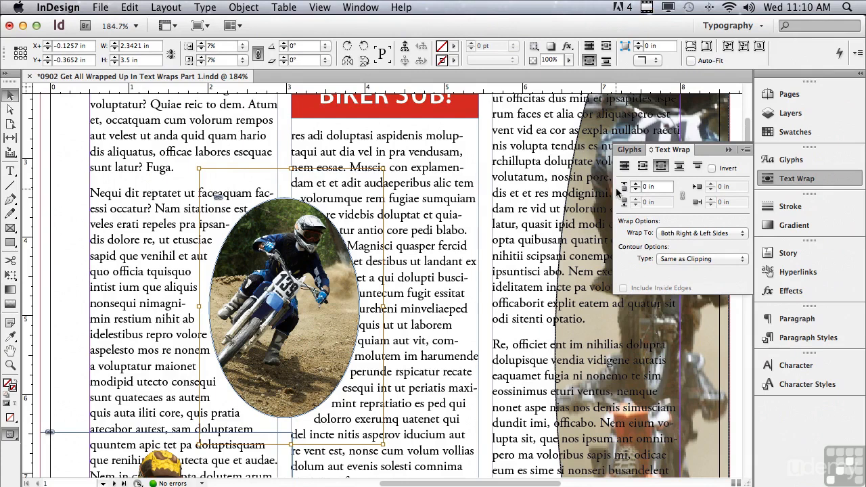
click(636, 184)
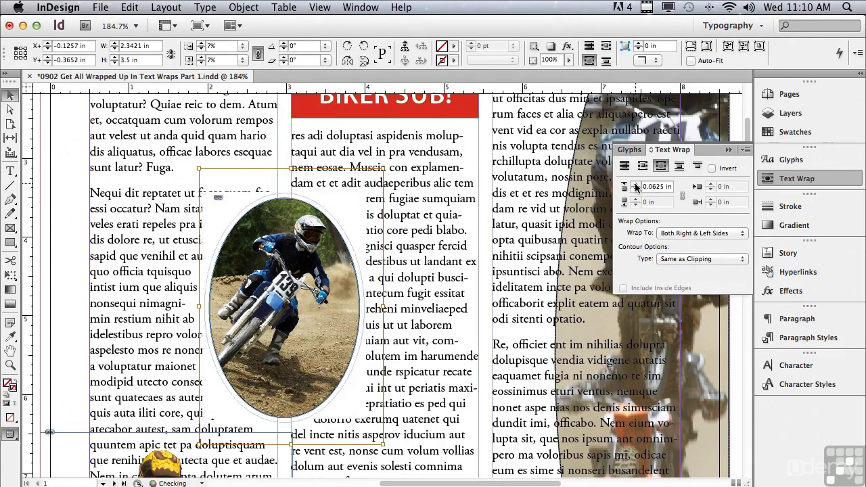
click(635, 184)
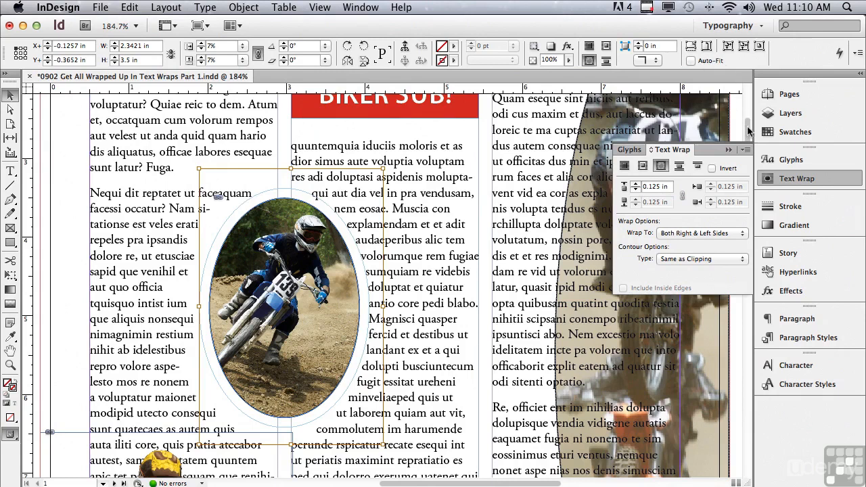
Apply the Jump Object wrap to the red "WRAP BIKER SUB!" frame and shift it over the first column and back into the middle column
scroll(745, 125, up, 5)
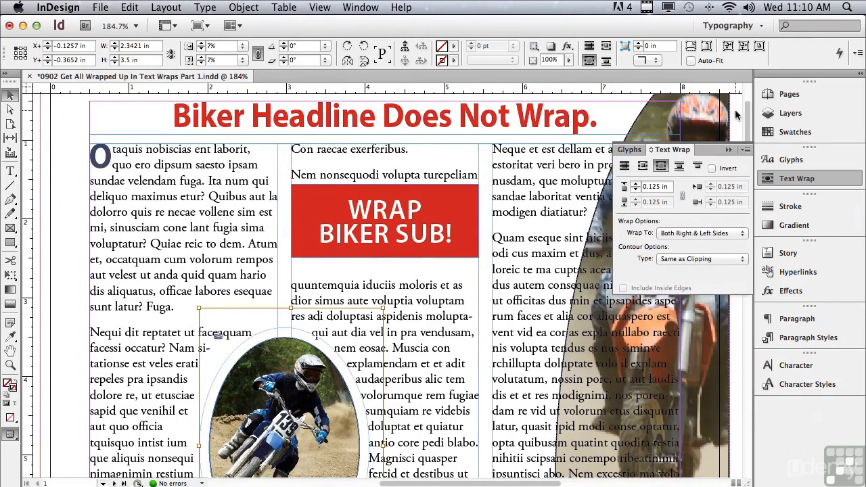
click(325, 199)
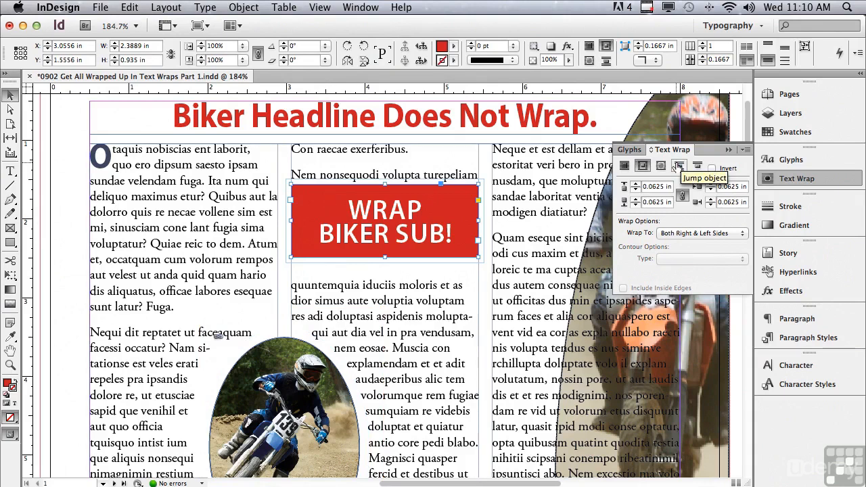
click(678, 167)
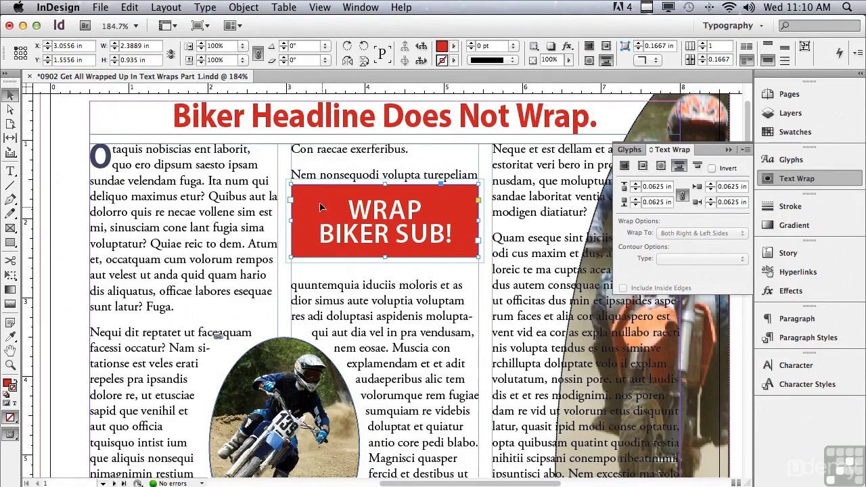
drag(319, 206, 300, 202)
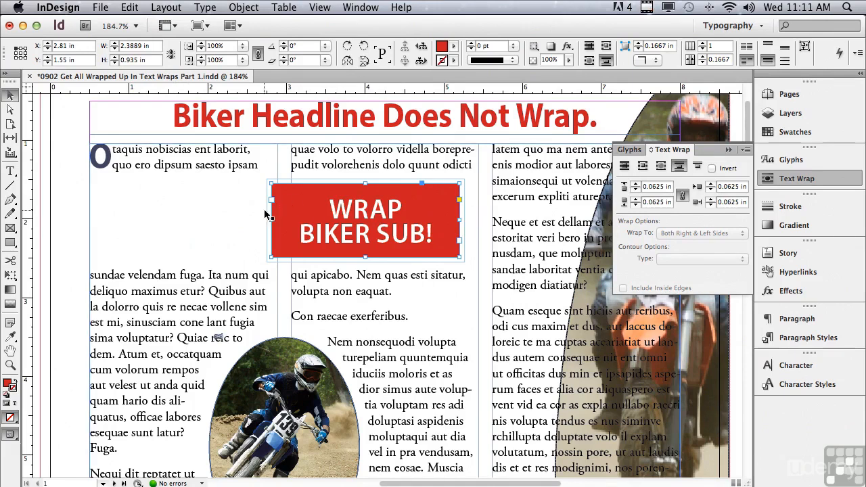
drag(287, 206, 308, 208)
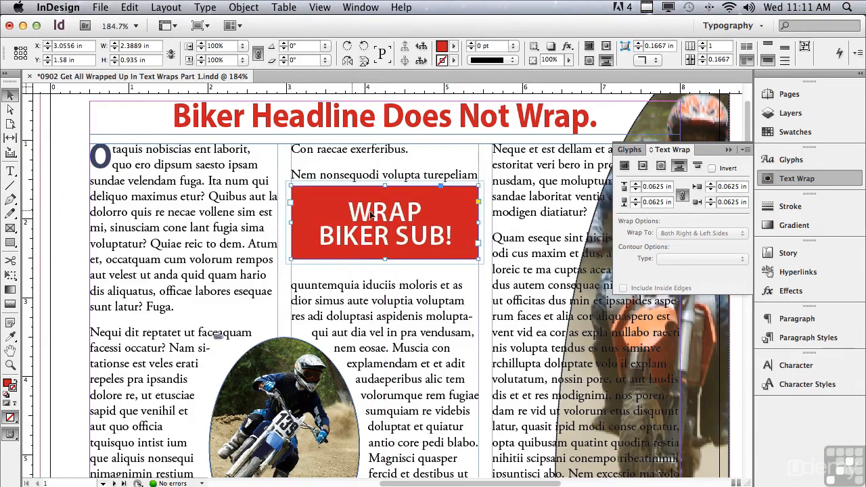
Set the red frame's wrap to Jump to Next Column and move the frame down to Y 2.21 in
click(699, 167)
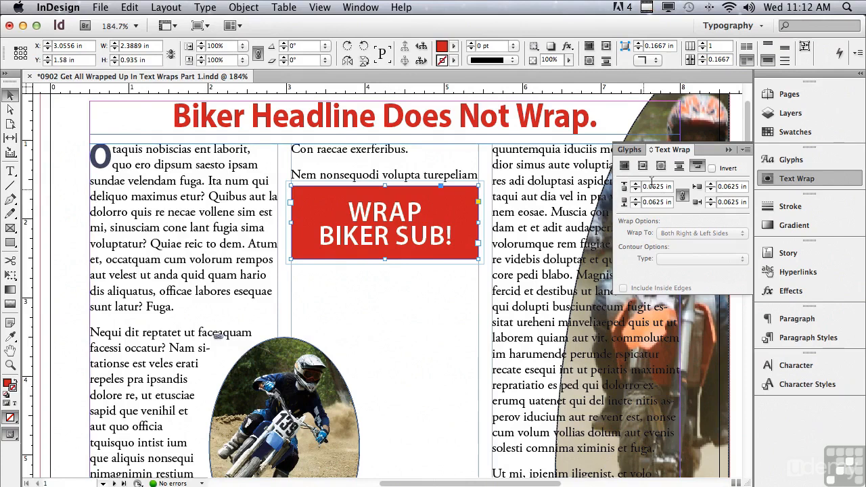
click(697, 168)
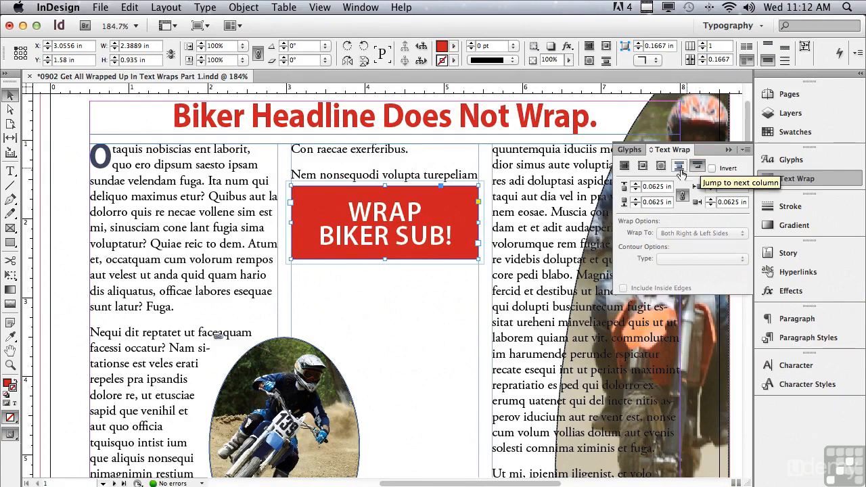
drag(359, 215, 355, 259)
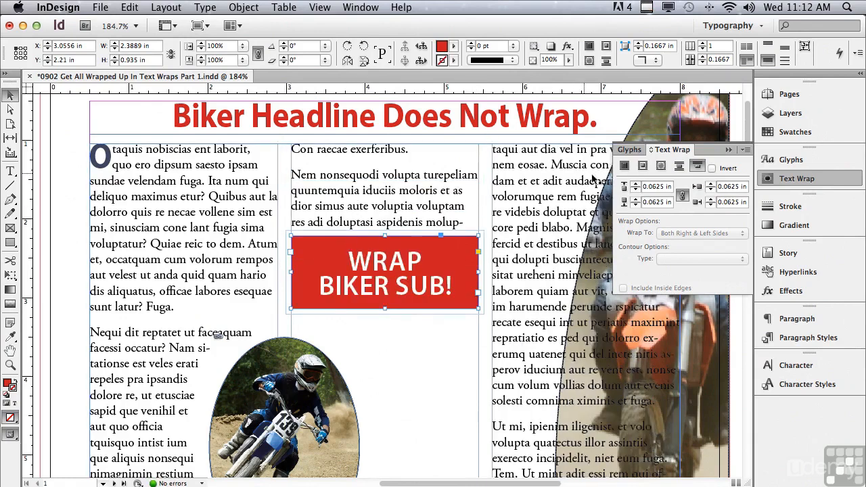
Switch the red frame's text wrap back to wrapping around its bounding box
click(642, 165)
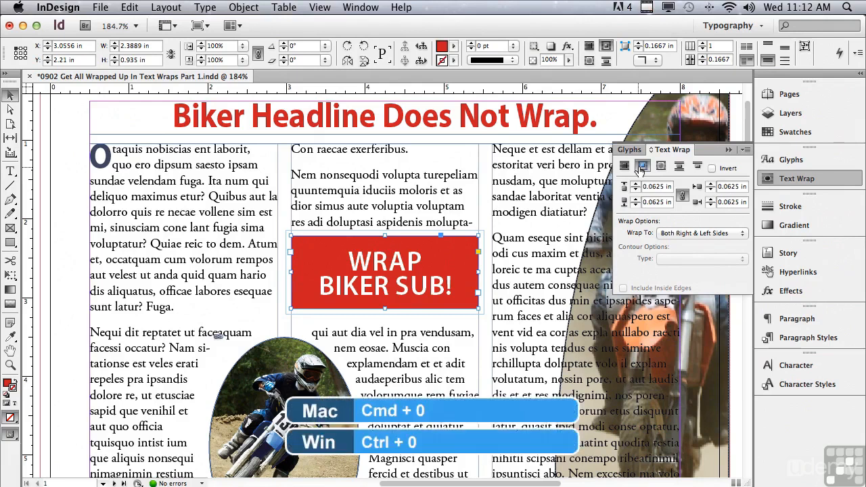
key(super+0)
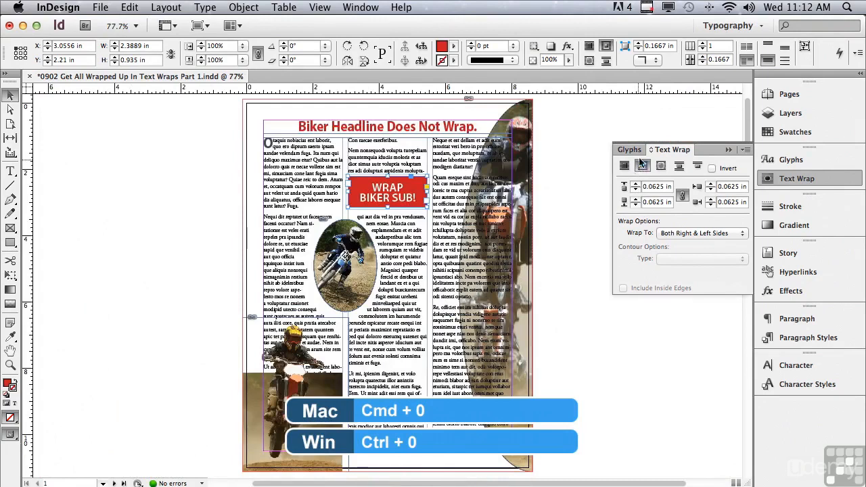
On the A-Master page, apply a text wrap around the object shape of the tall half-oval biker photo at the page's outer edge
click(526, 117)
click(527, 117)
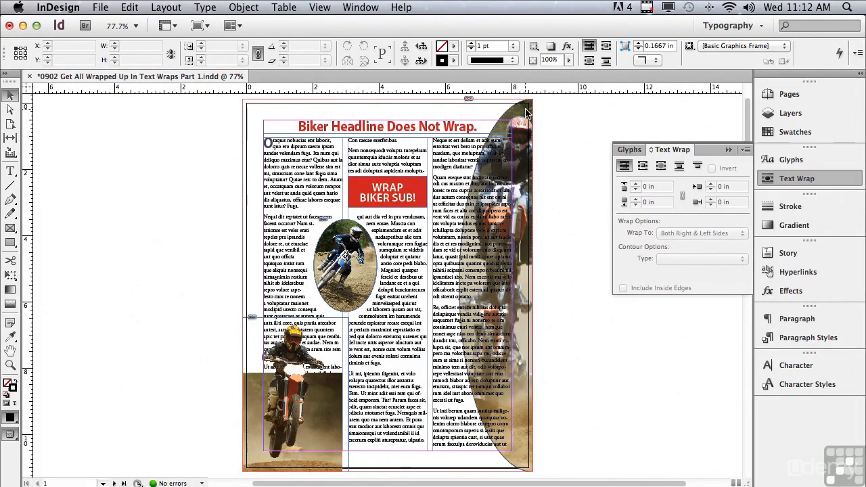
click(794, 95)
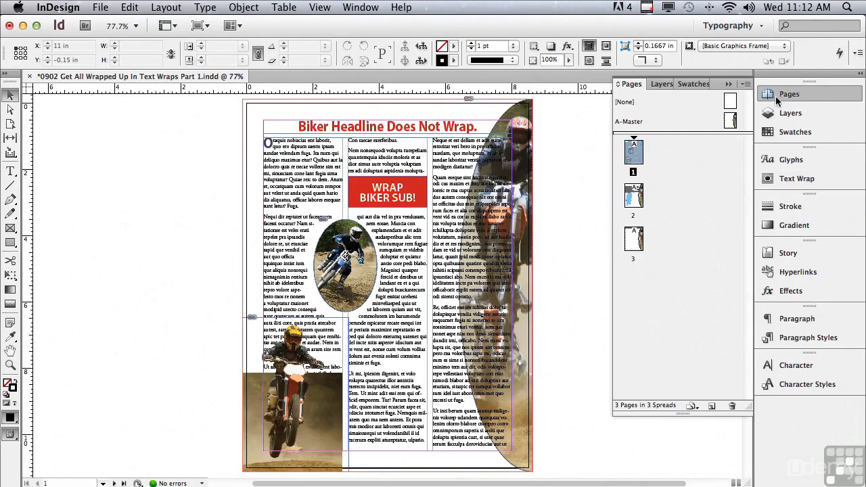
double_click(629, 123)
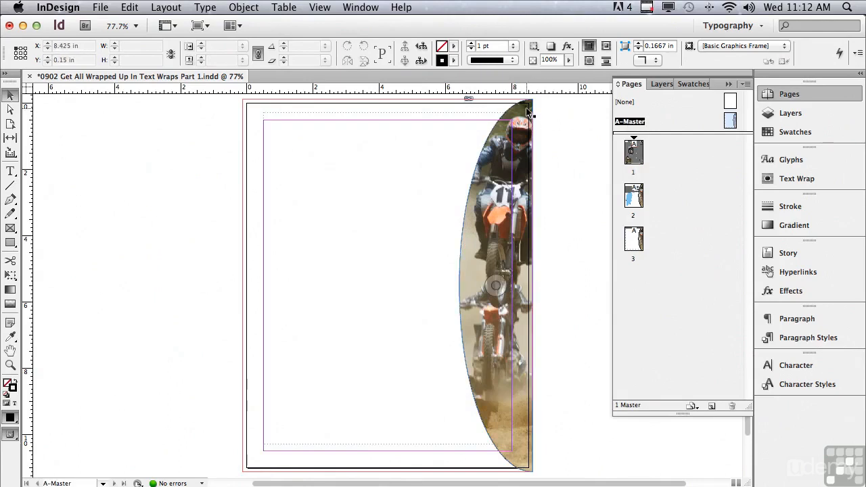
click(528, 113)
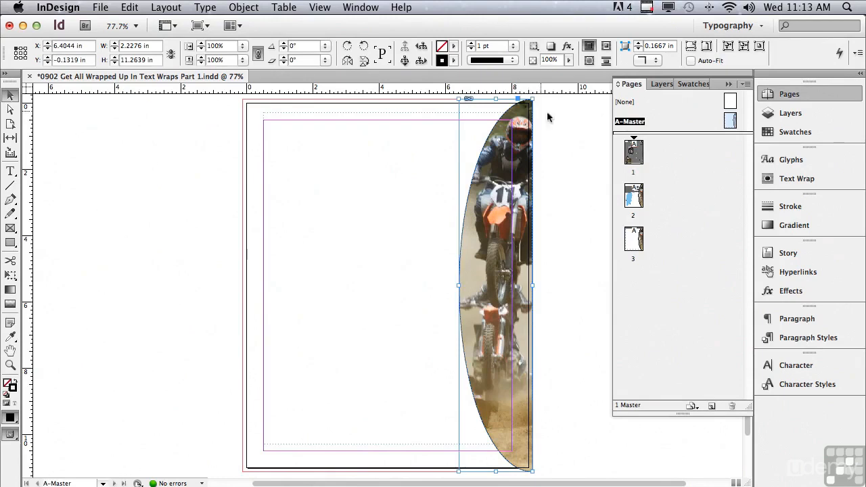
click(797, 179)
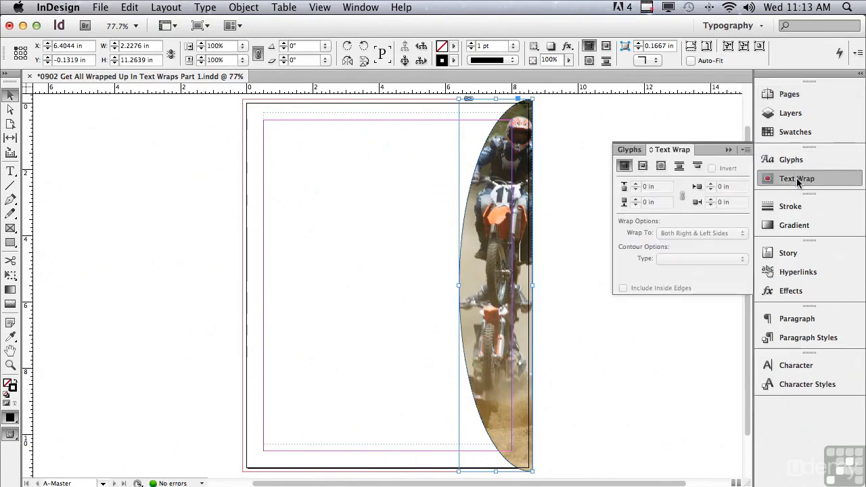
click(659, 167)
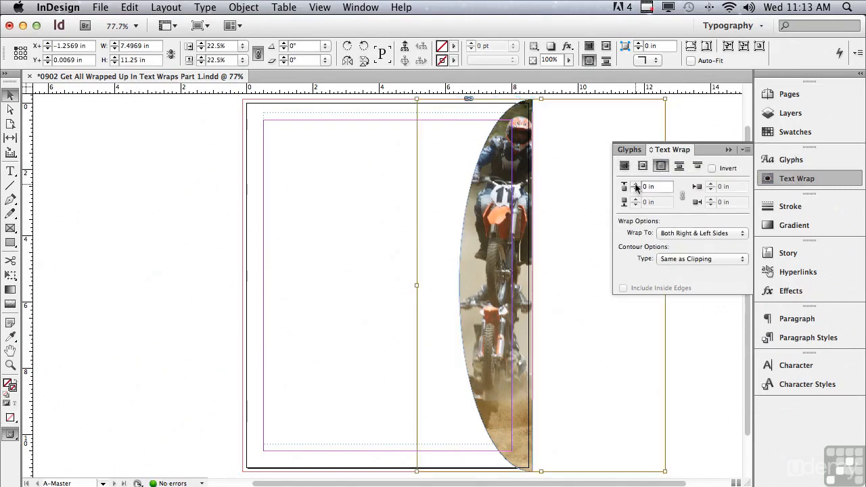
Set the half-oval master photo's text wrap offset to 0.125 in and return to page 1 of the document
click(636, 186)
click(636, 185)
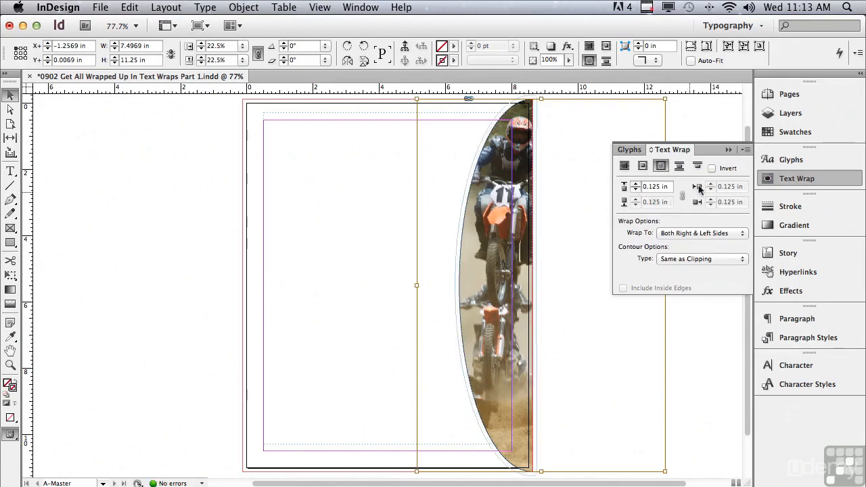
click(785, 95)
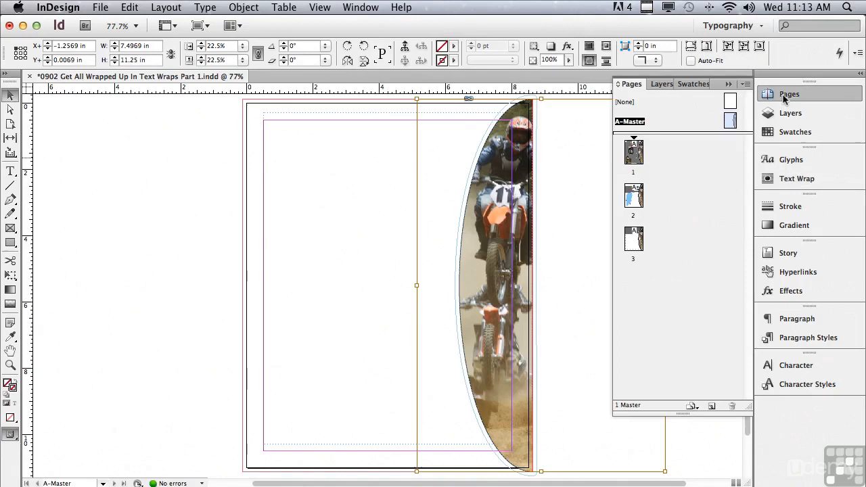
double_click(632, 153)
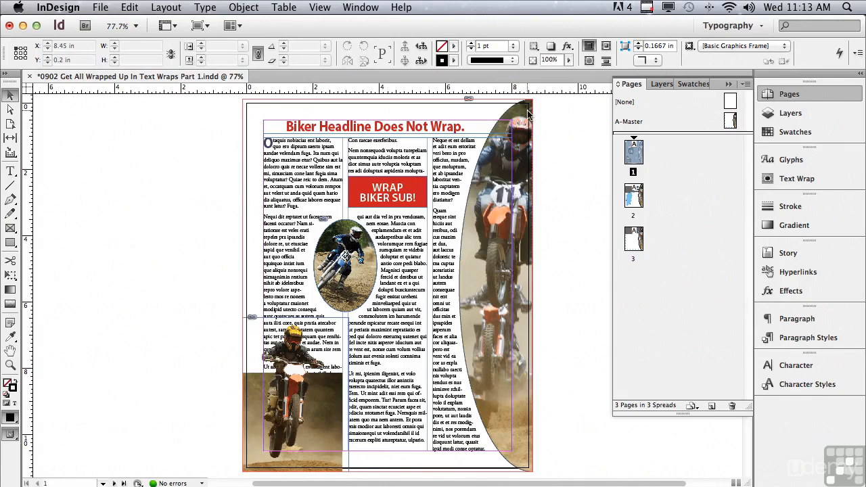
On page 2, apply a text wrap around the object shape of the blue biker silhouette with a 0.125 in top offset
click(785, 179)
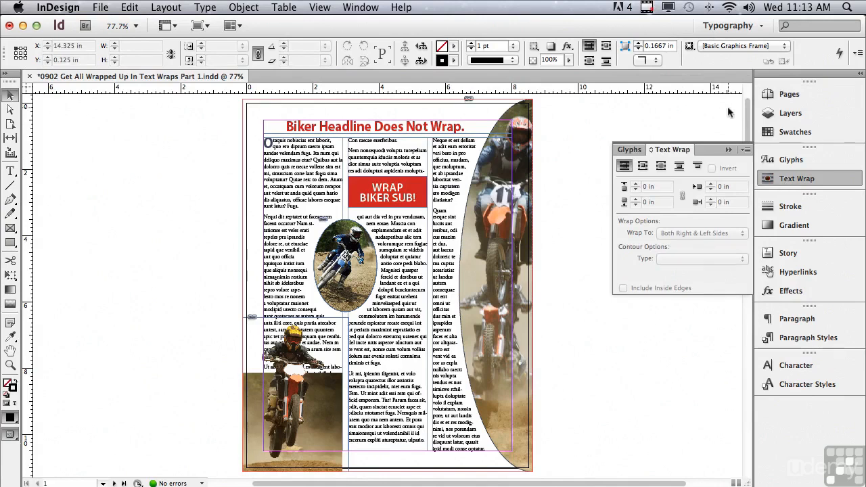
scroll(749, 112, down, 15)
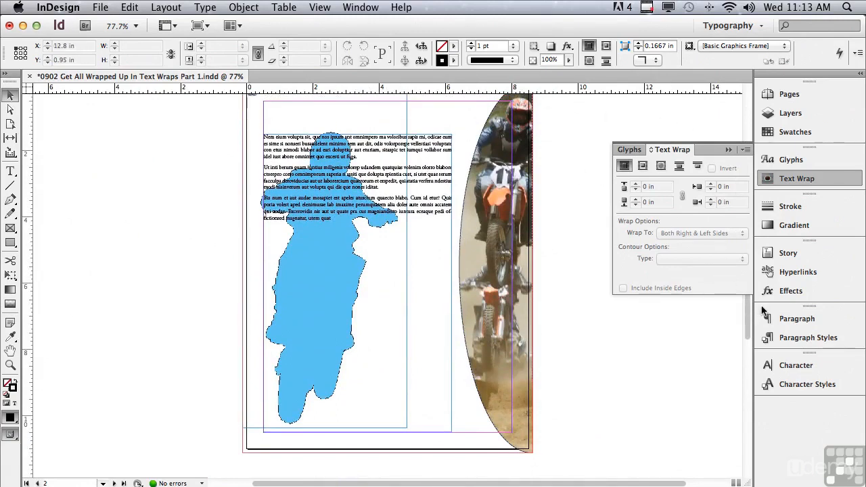
scroll(746, 310, up, 2)
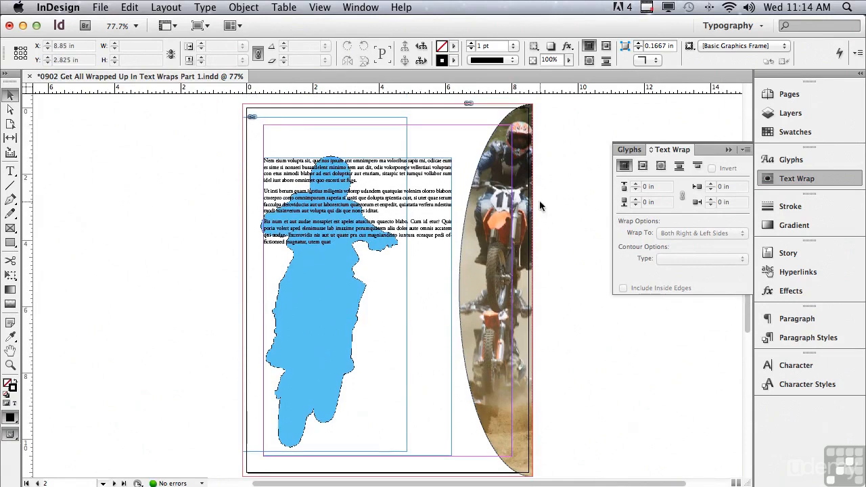
click(251, 118)
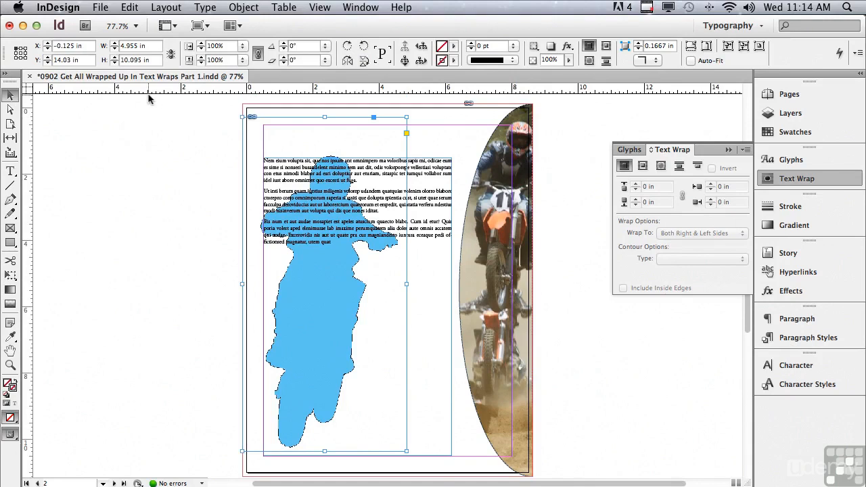
click(662, 165)
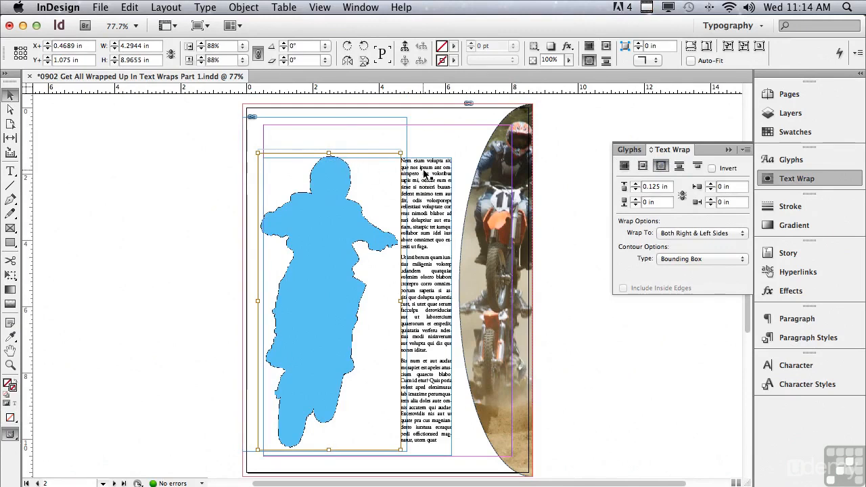
Set the silhouette's wrap contour type to Detect Edges and invert the wrap so the text flows inside the biker shape
click(696, 263)
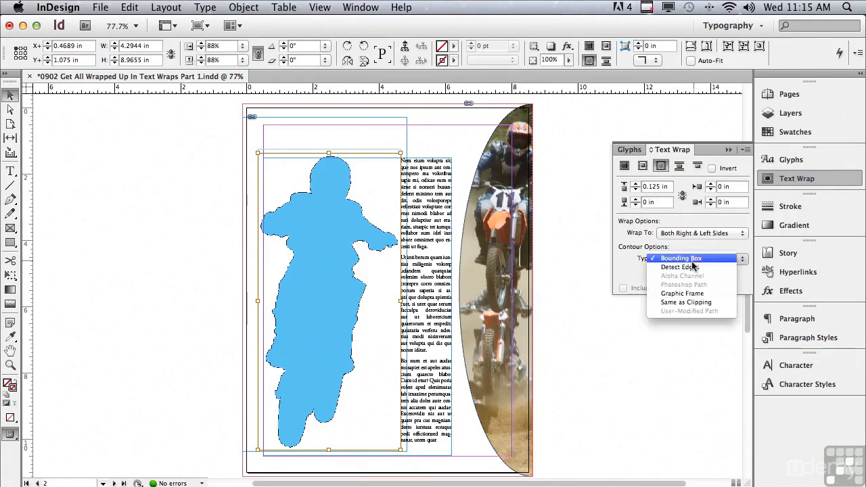
click(690, 268)
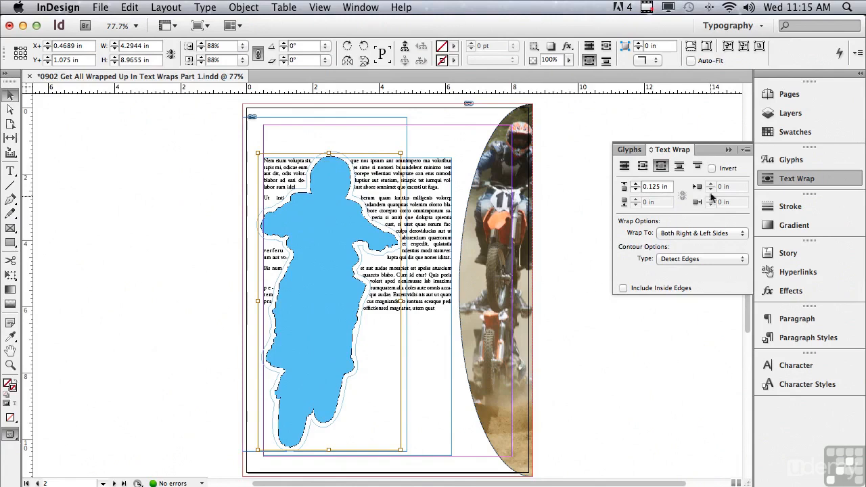
click(712, 169)
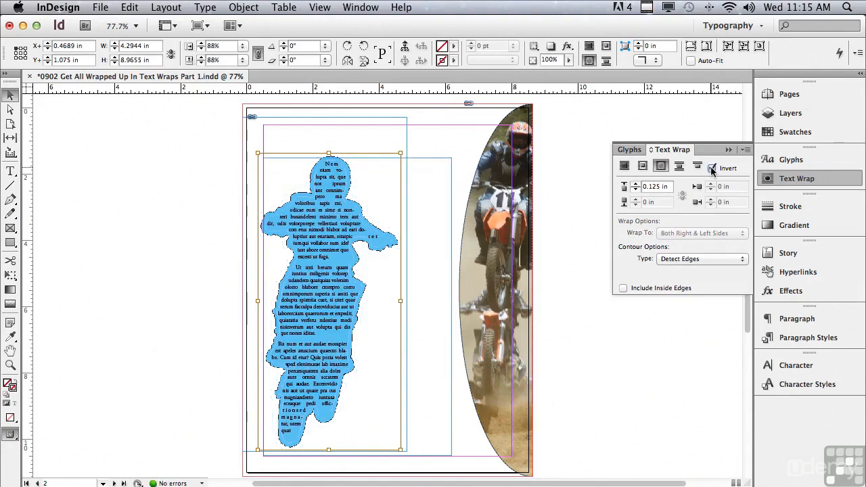